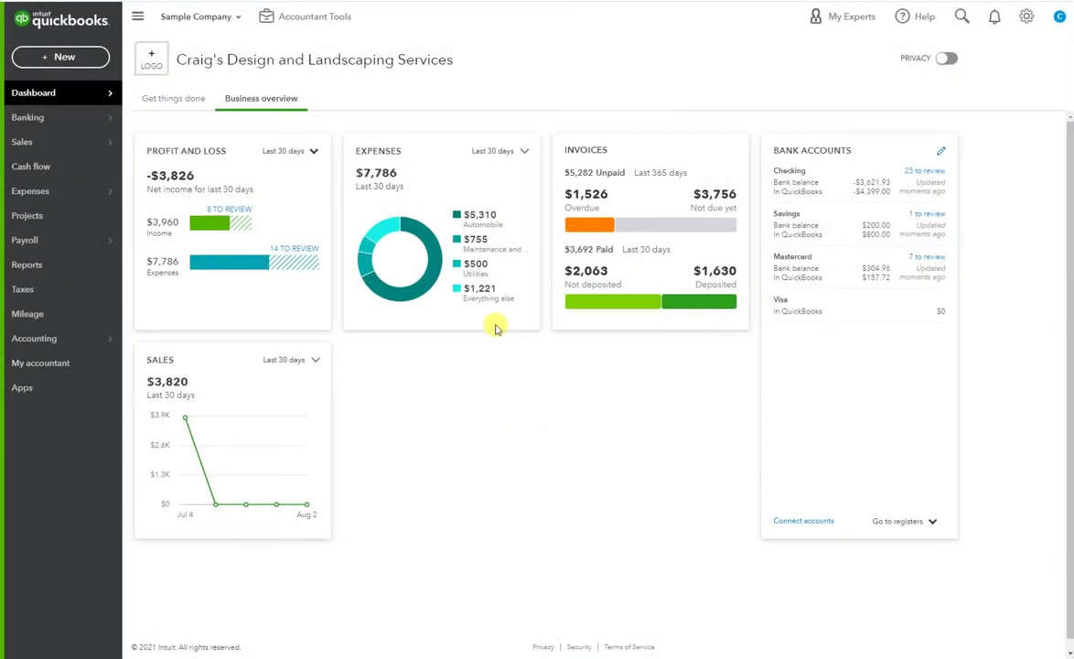
Find the Expenses by Vendor Summary report in the reports list and open it.
{"action": "left_click", "coordinate": [78, 271]}
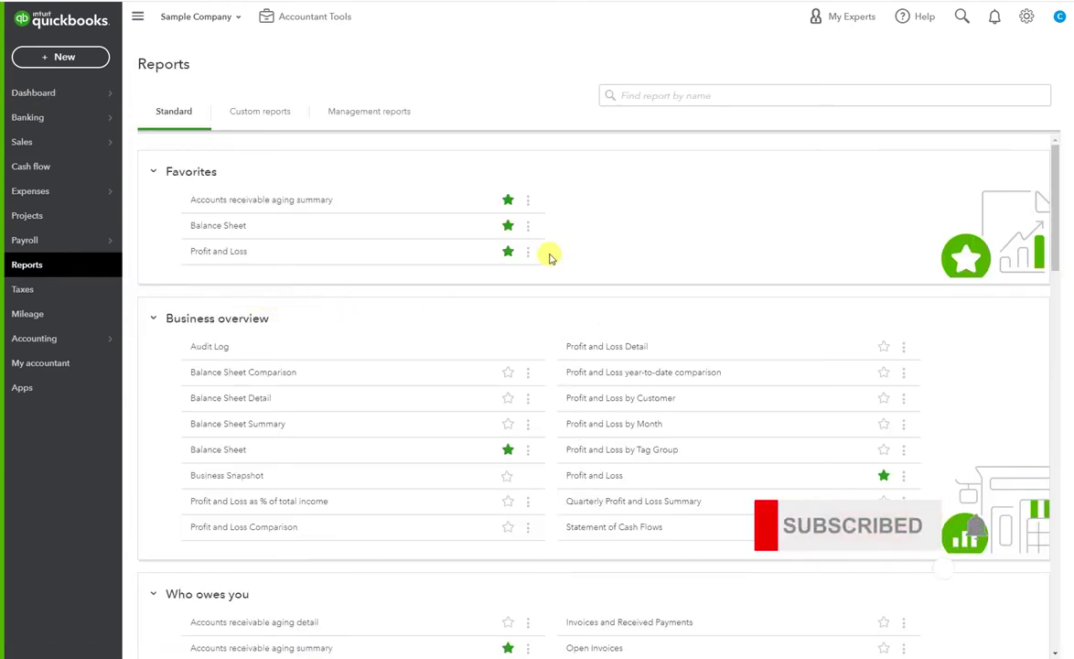
{"action": "left_click", "coordinate": [647, 96]}
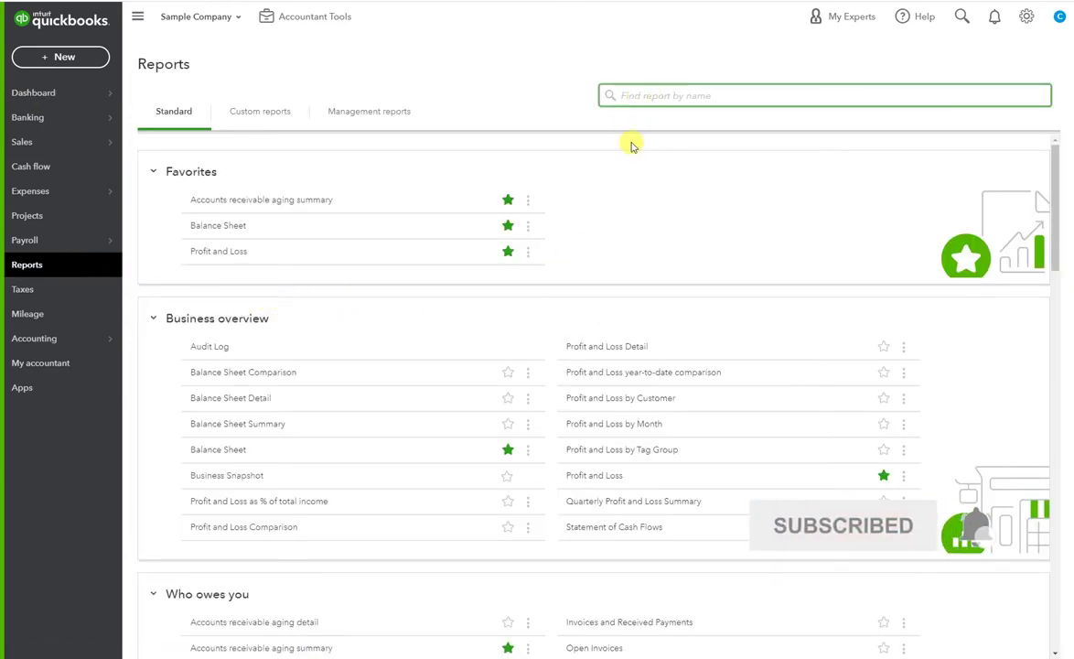
{"action": "type", "text": "ex"}
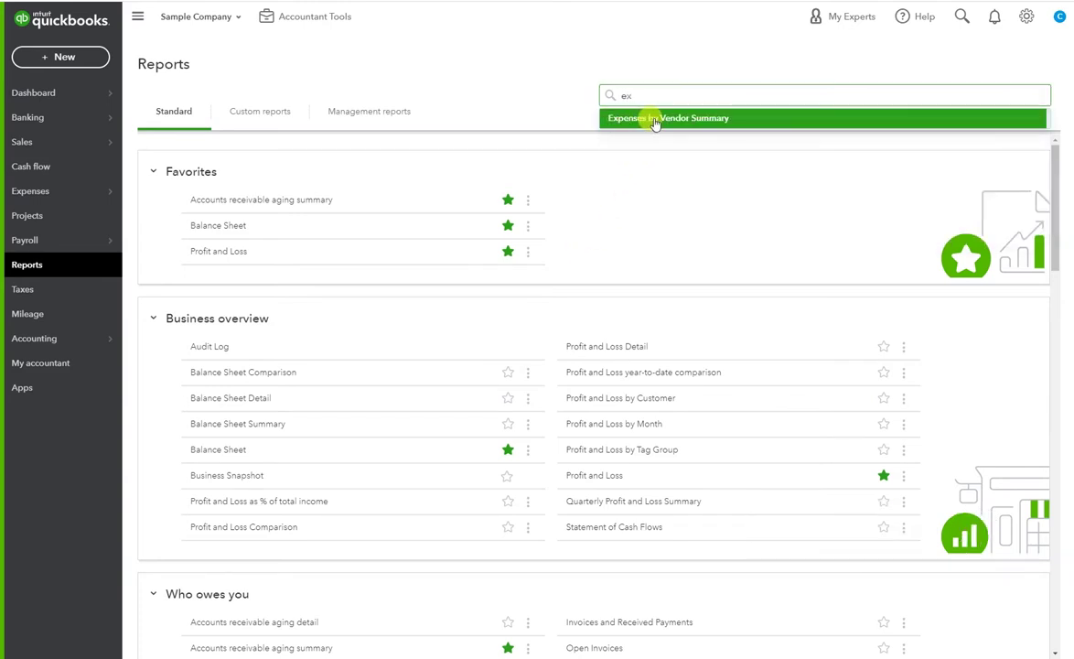
{"action": "left_click", "coordinate": [625, 97]}
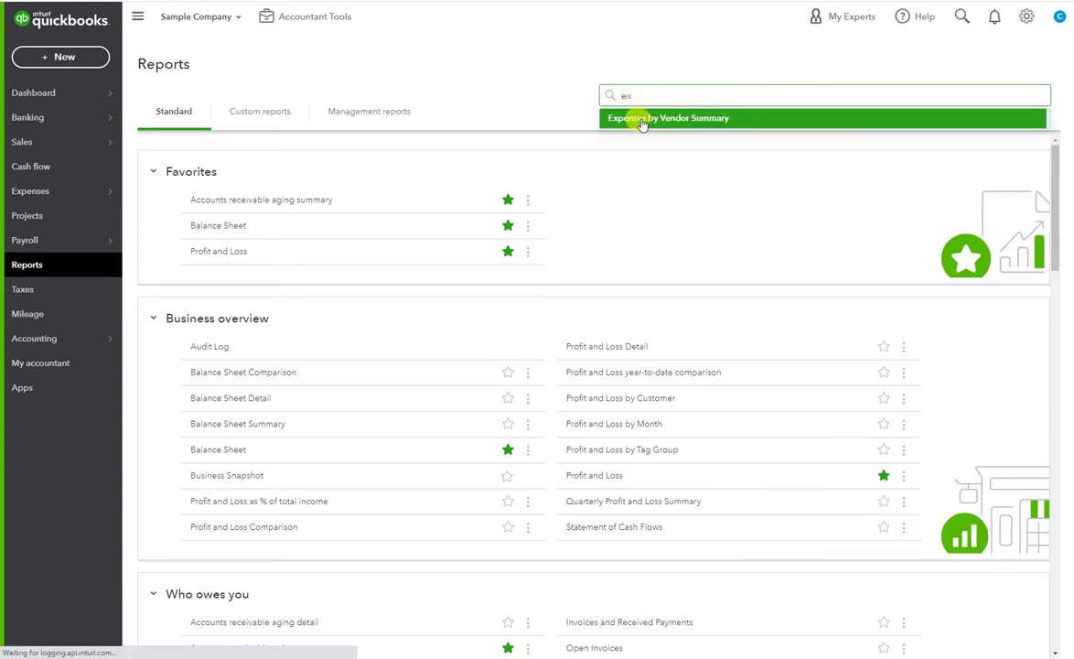
{"action": "left_click", "coordinate": [611, 118]}
{"action": "scroll", "coordinate": [281, 338], "scroll_direction": "up", "scroll_amount": 1}
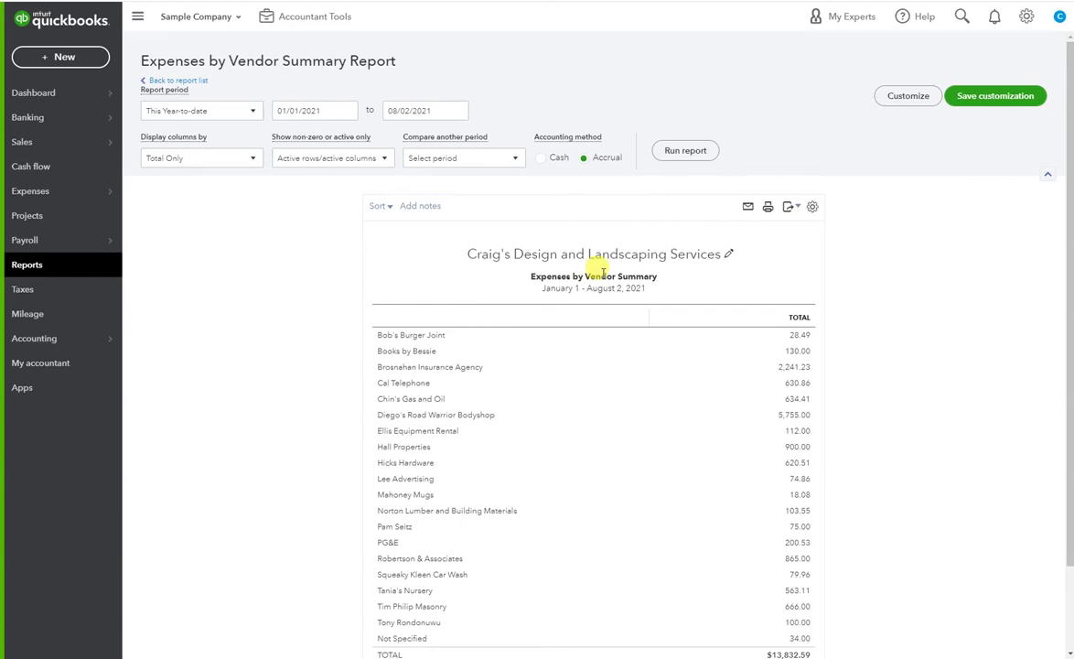
{"action": "scroll", "coordinate": [283, 328], "scroll_direction": "down", "scroll_amount": 1}
{"action": "scroll", "coordinate": [285, 330], "scroll_direction": "up", "scroll_amount": 1}
Customize the report with a customer filter set to Cool Cars and run it.
{"action": "left_click", "coordinate": [892, 99]}
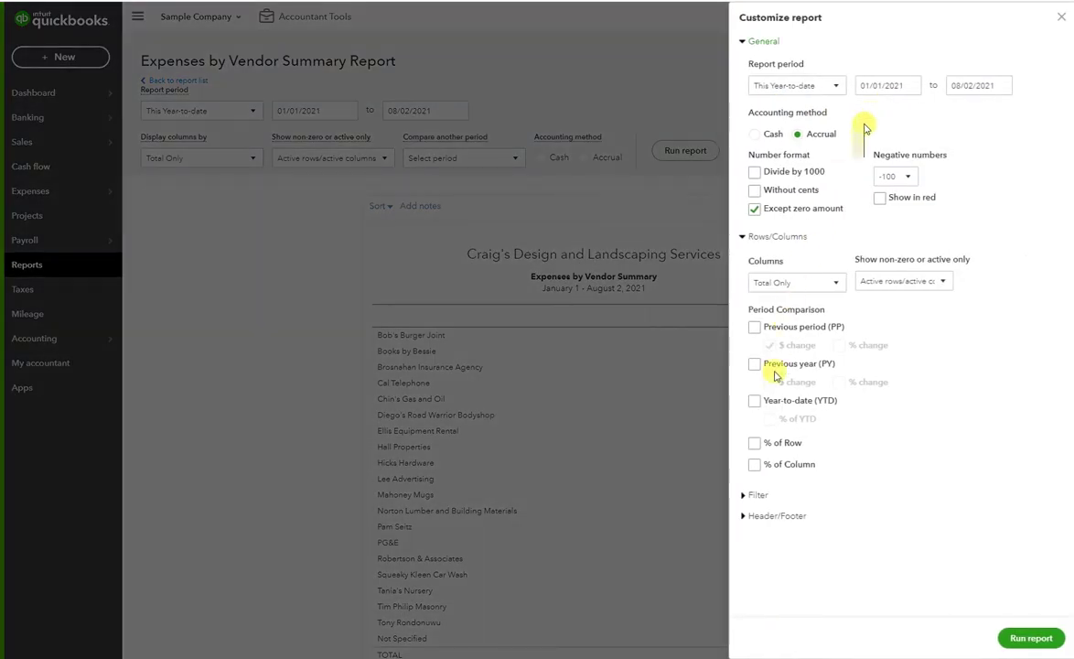
{"action": "left_click", "coordinate": [758, 494]}
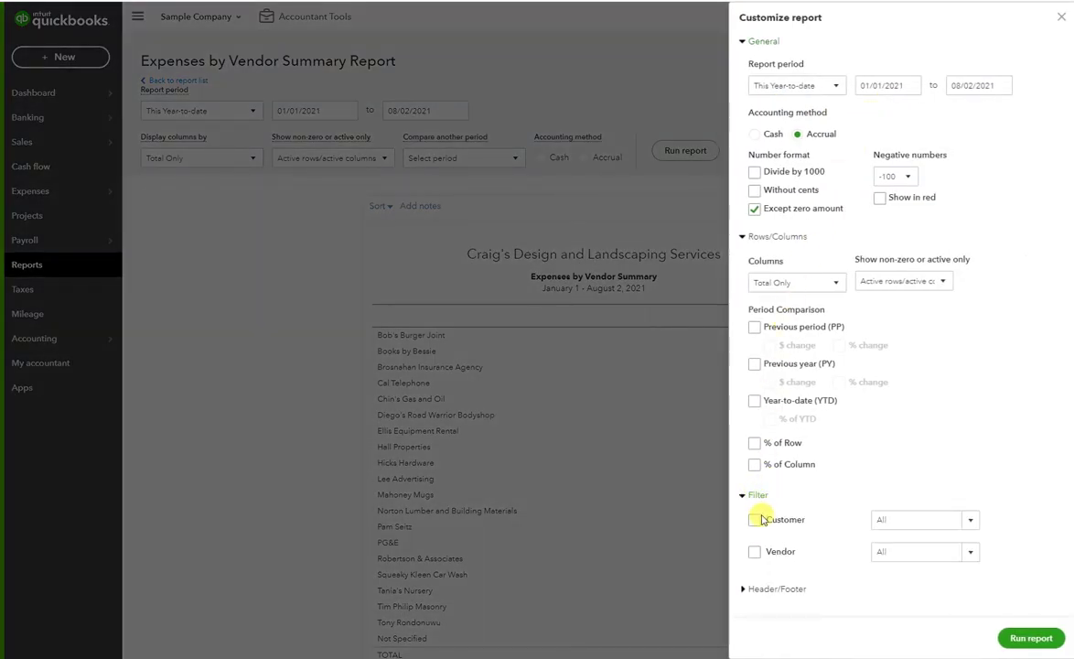
{"action": "left_click", "coordinate": [754, 520]}
{"action": "left_click", "coordinate": [968, 520]}
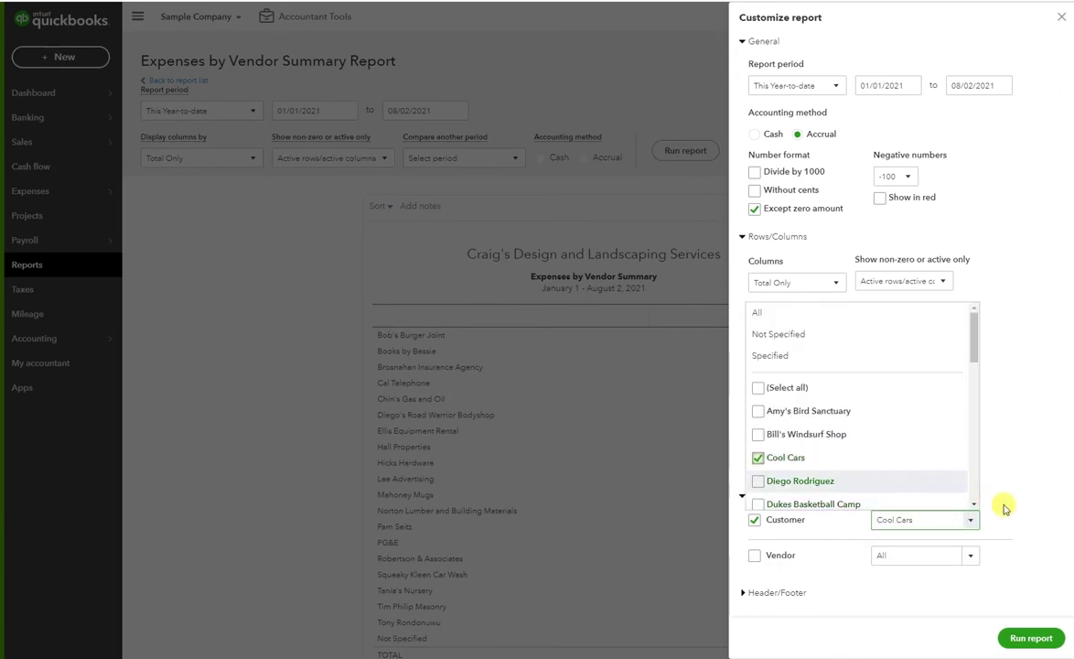
{"action": "left_click", "coordinate": [1002, 506]}
{"action": "left_click", "coordinate": [1015, 643]}
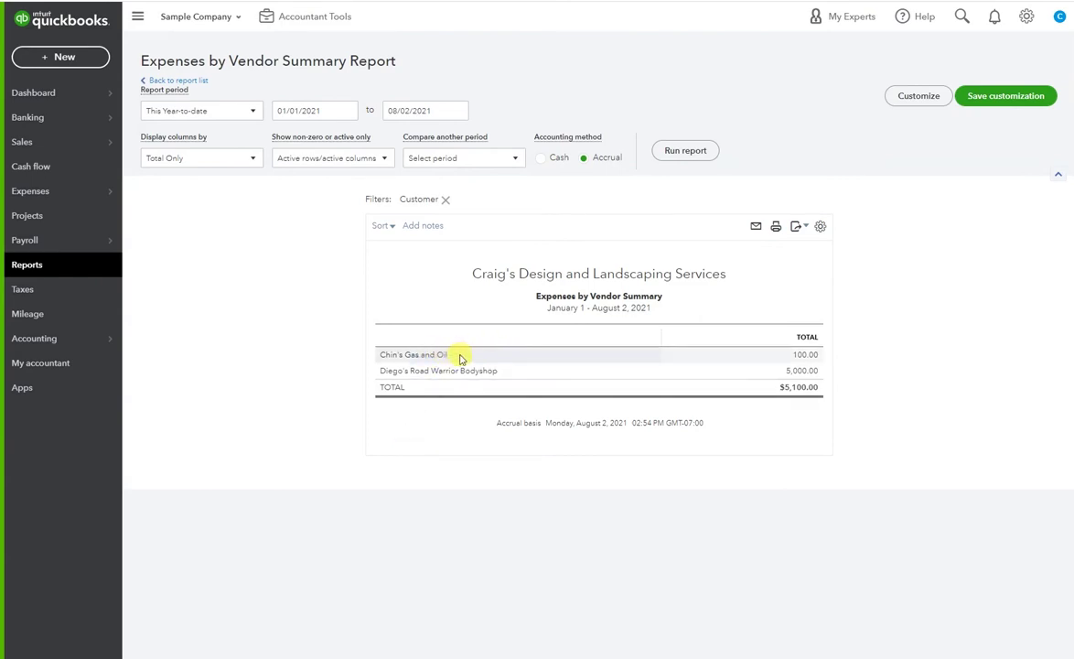
Examine the expense behind the Chin's Gas and Oil total, saving and closing it to return to the vendor summary.
{"action": "left_click", "coordinate": [803, 357]}
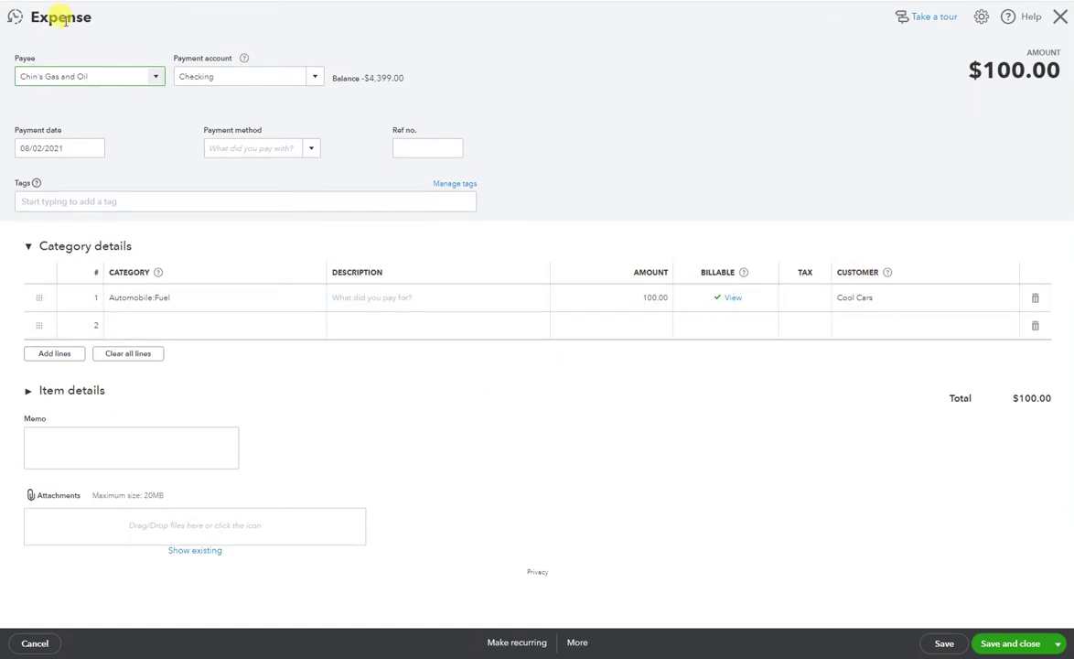
{"action": "left_click", "coordinate": [1010, 644]}
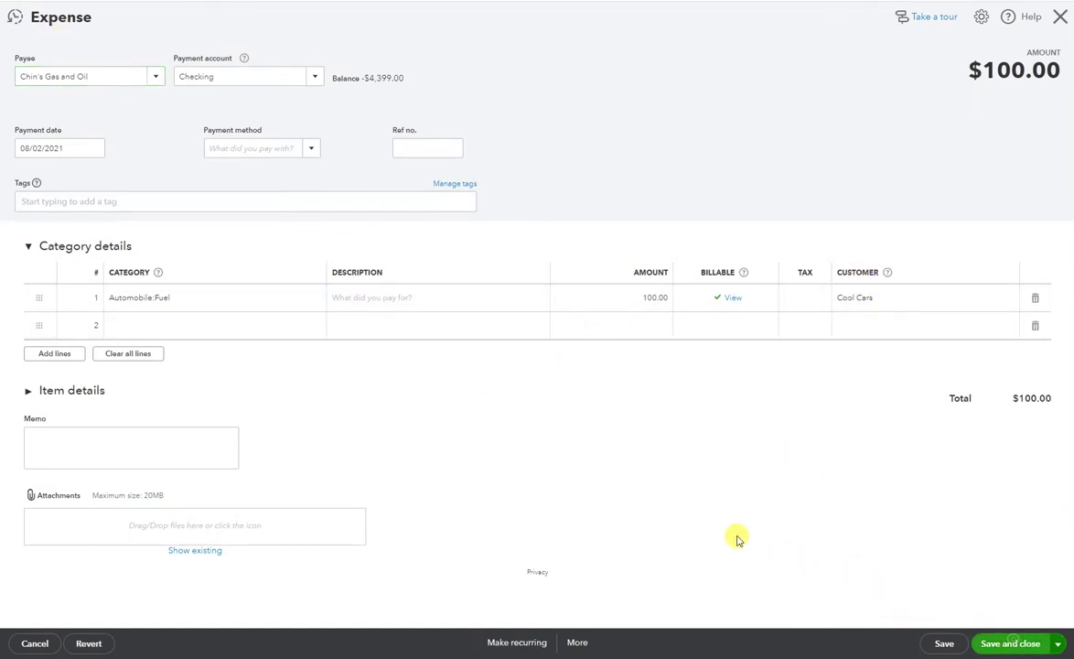
{"action": "left_click", "coordinate": [209, 80]}
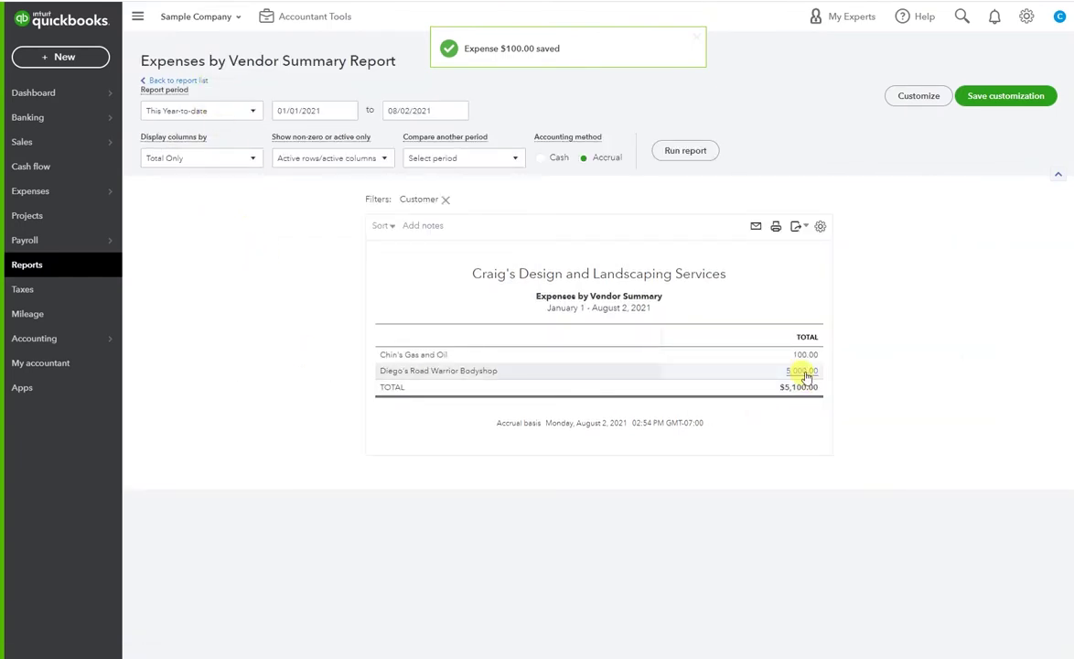
Examine the expense behind the Diego's Road Warrior Bodyshop total, saving and closing it to return to the vendor summary.
{"action": "left_click", "coordinate": [803, 371]}
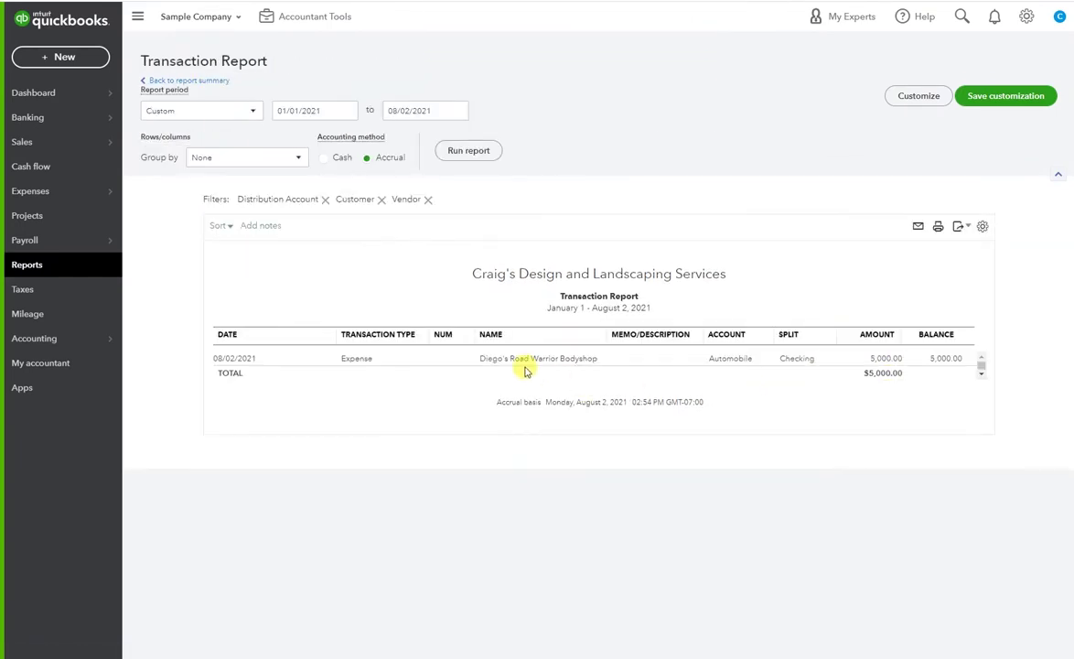
{"action": "left_click", "coordinate": [524, 364]}
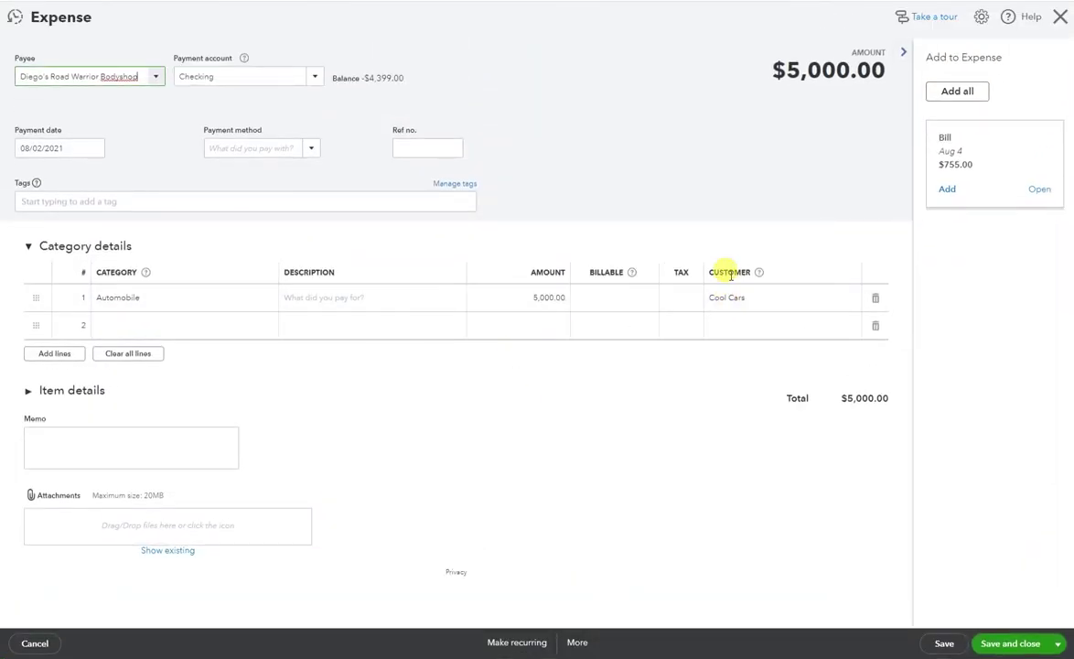
{"action": "left_click", "coordinate": [1006, 642]}
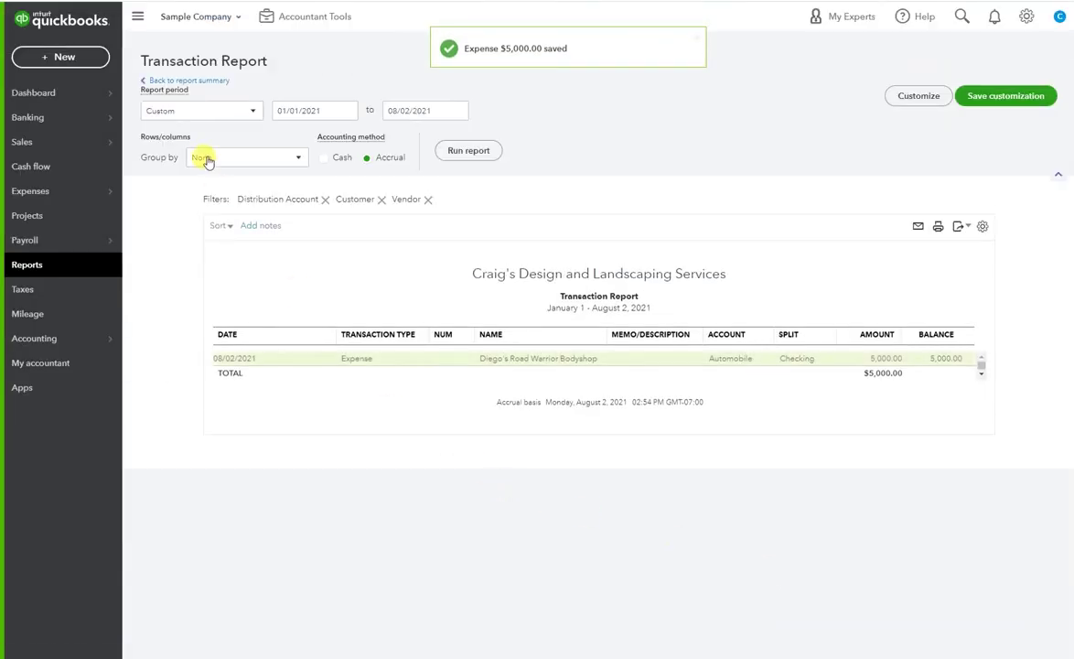
{"action": "left_click", "coordinate": [216, 81]}
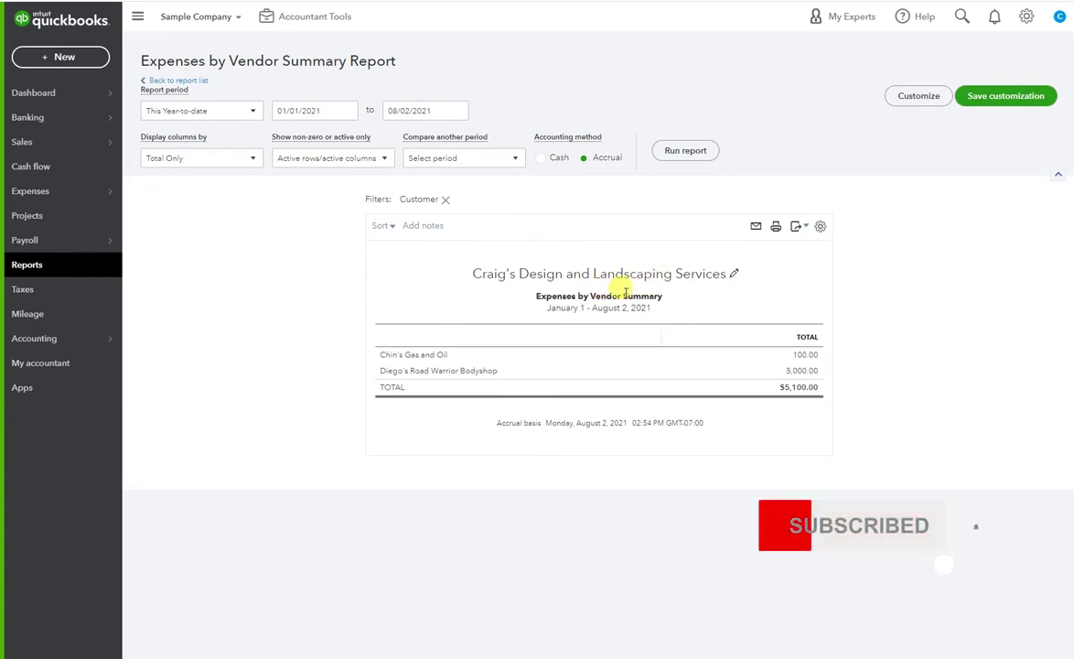
Change the title in the report header to "Expenses by Customer Summary".
{"action": "left_click", "coordinate": [605, 294]}
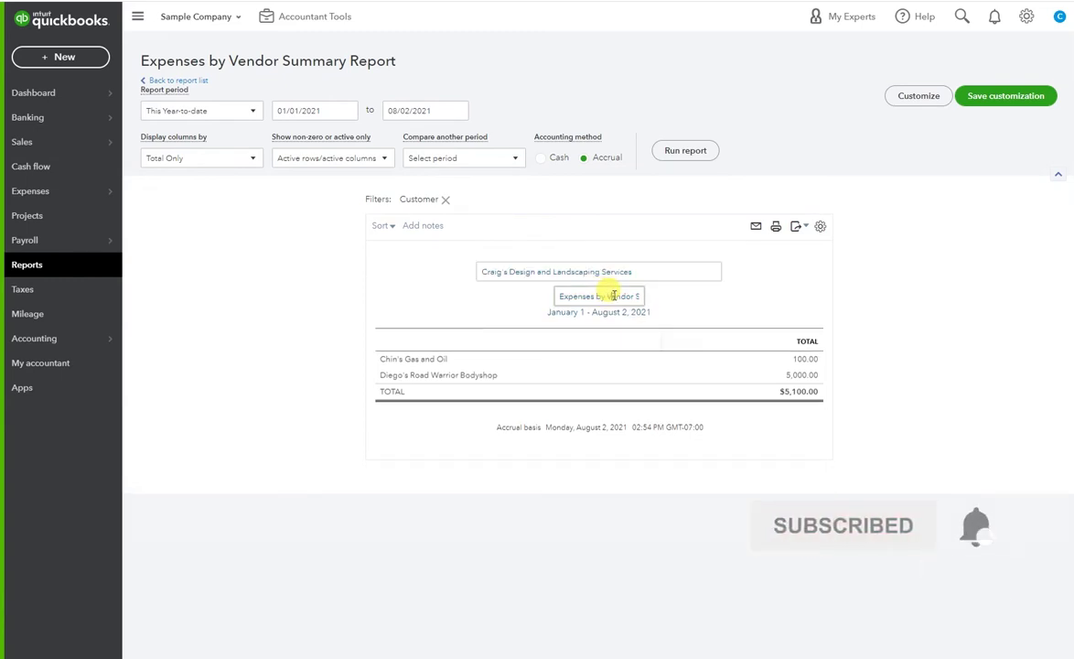
{"action": "double_click", "coordinate": [614, 295]}
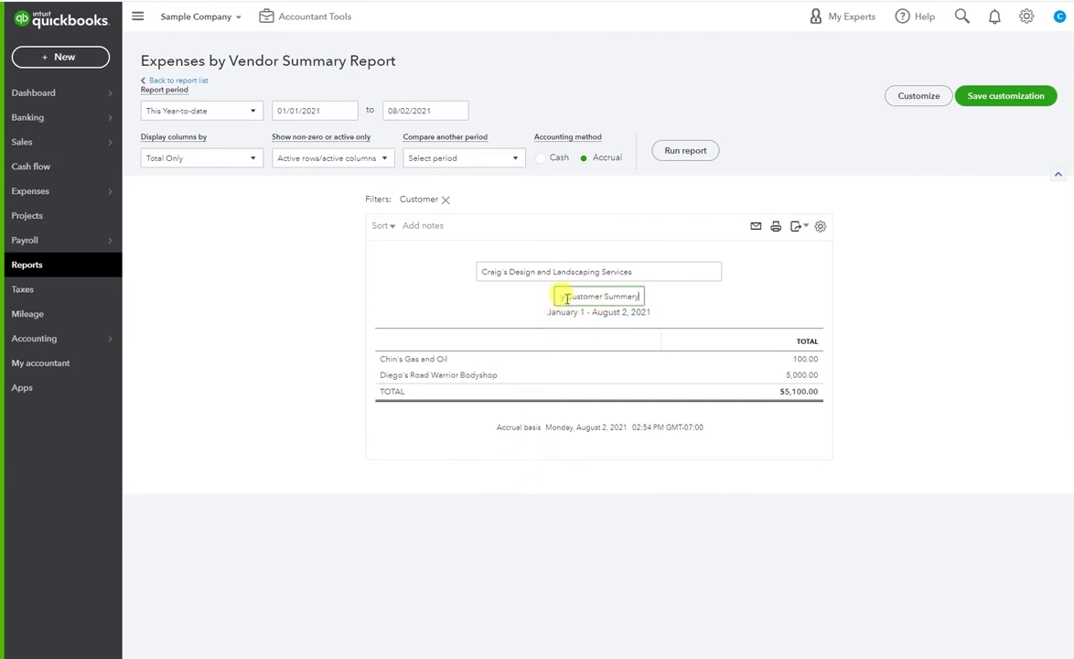
{"action": "left_click", "coordinate": [531, 485]}
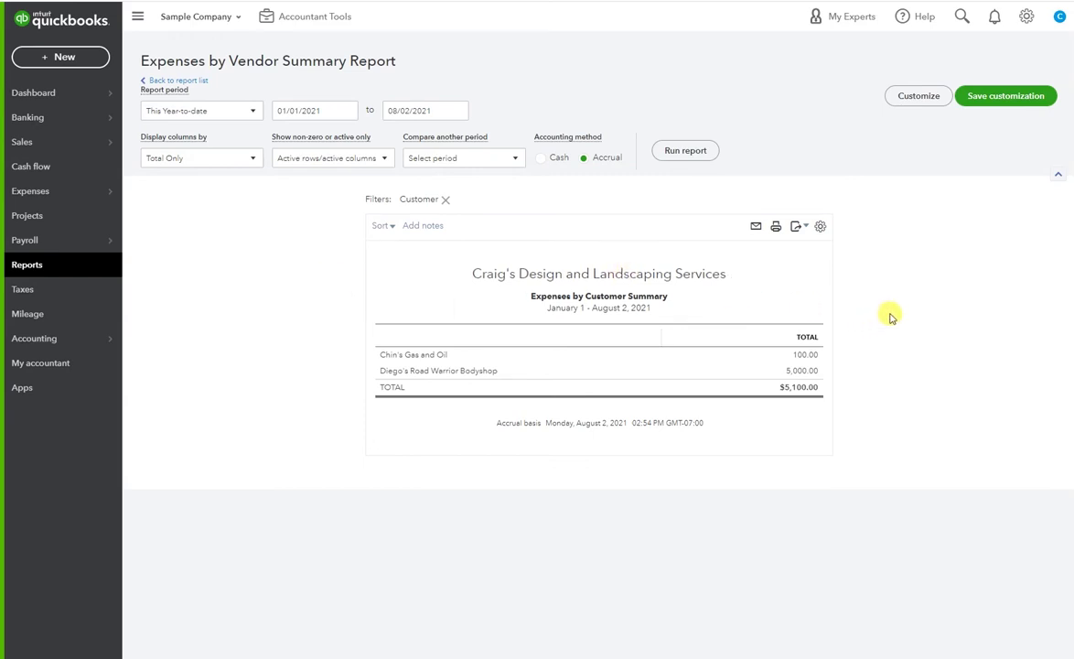
{"action": "left_click", "coordinate": [734, 277]}
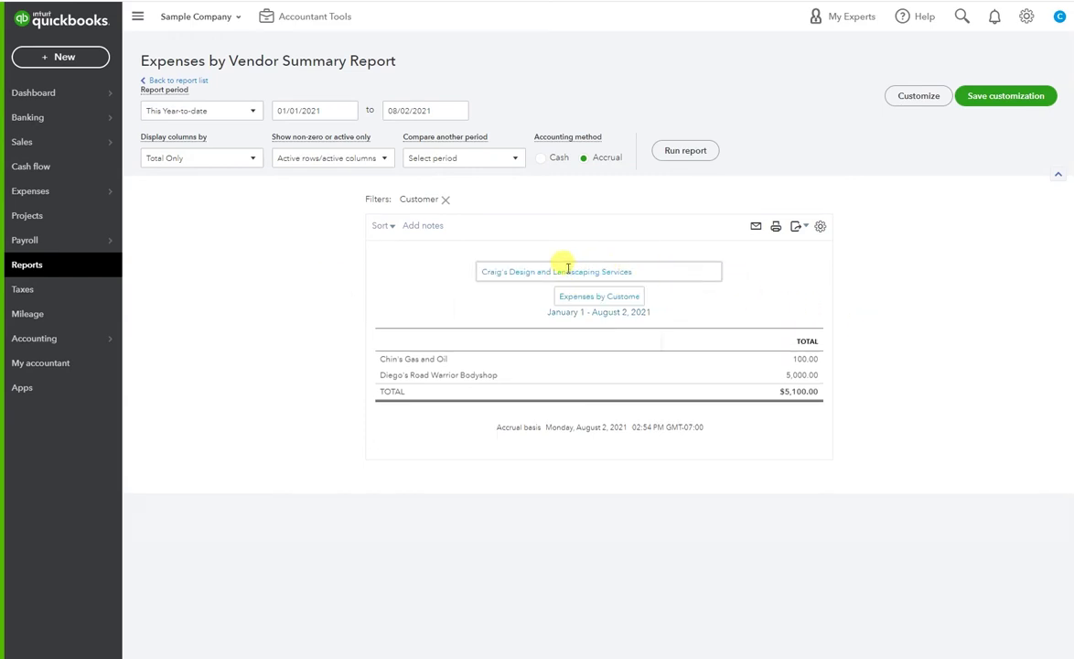
{"action": "left_click", "coordinate": [887, 297]}
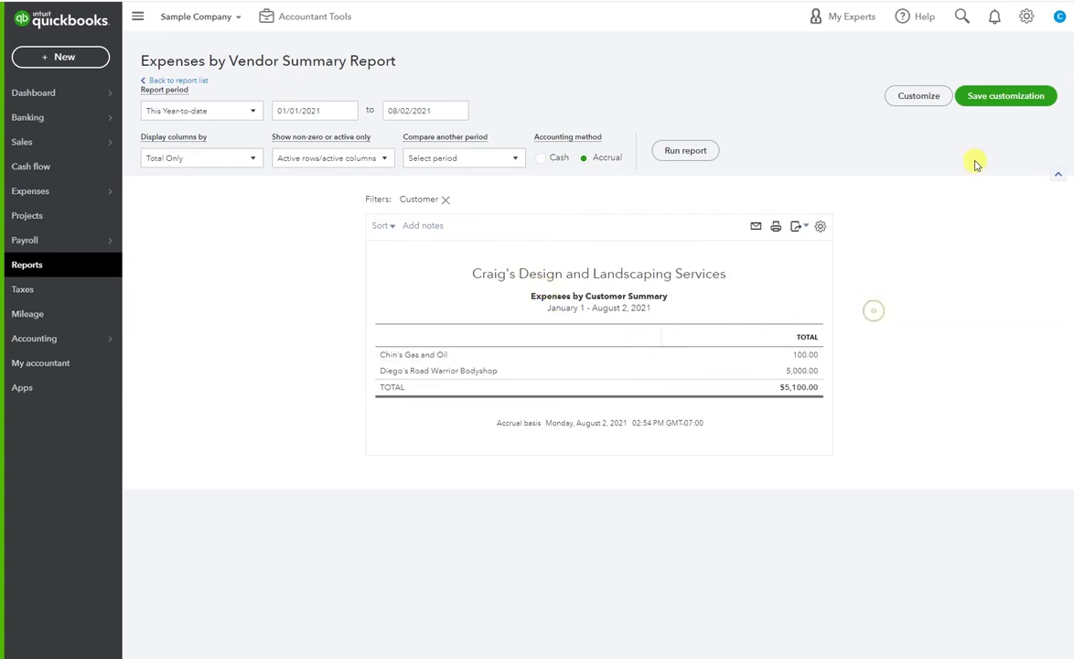
Start saving the customization as "Expenses by Customer Summary" and add the report to a new group named Cool Cars.
{"action": "left_click", "coordinate": [987, 98]}
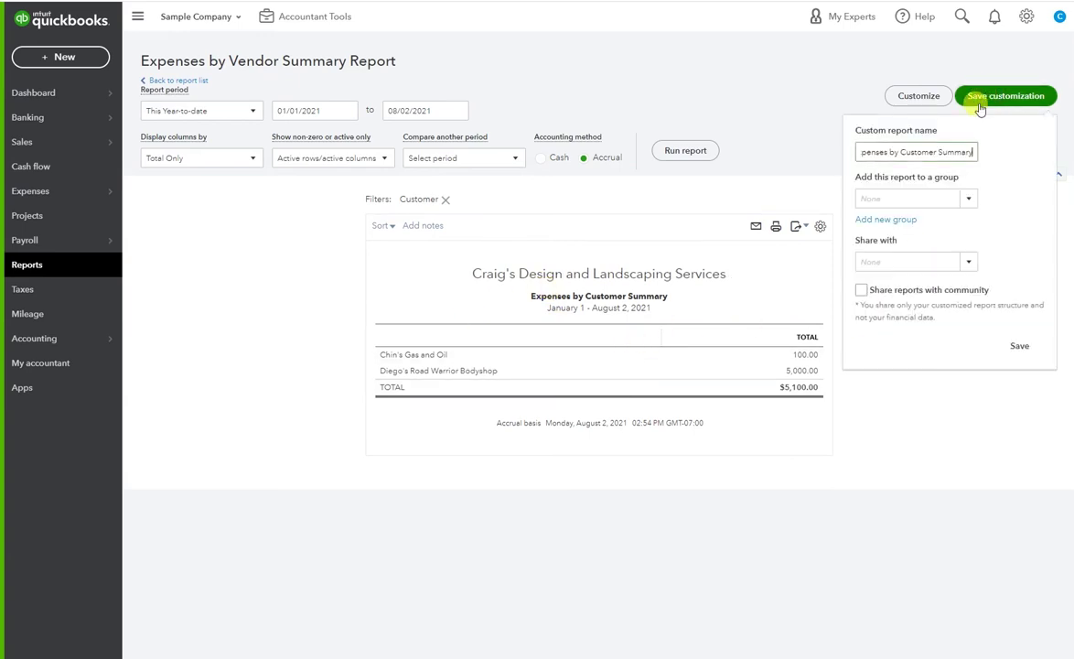
{"action": "double_click", "coordinate": [888, 152]}
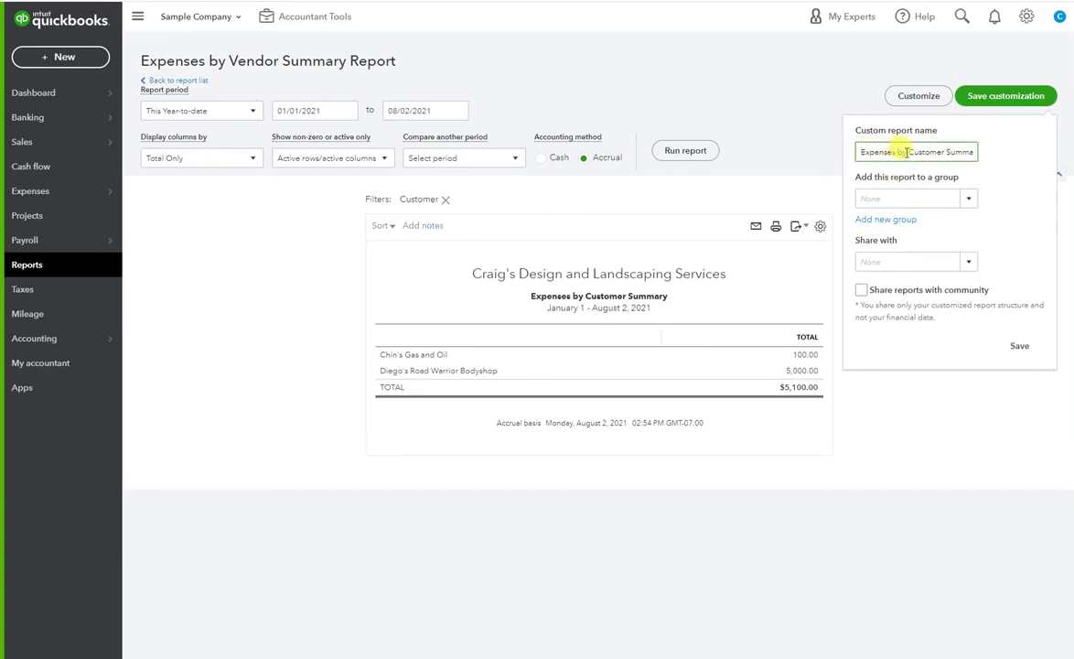
{"action": "left_click_drag", "start_coordinate": [907, 153], "coordinate": [974, 153]}
{"action": "left_click", "coordinate": [996, 173]}
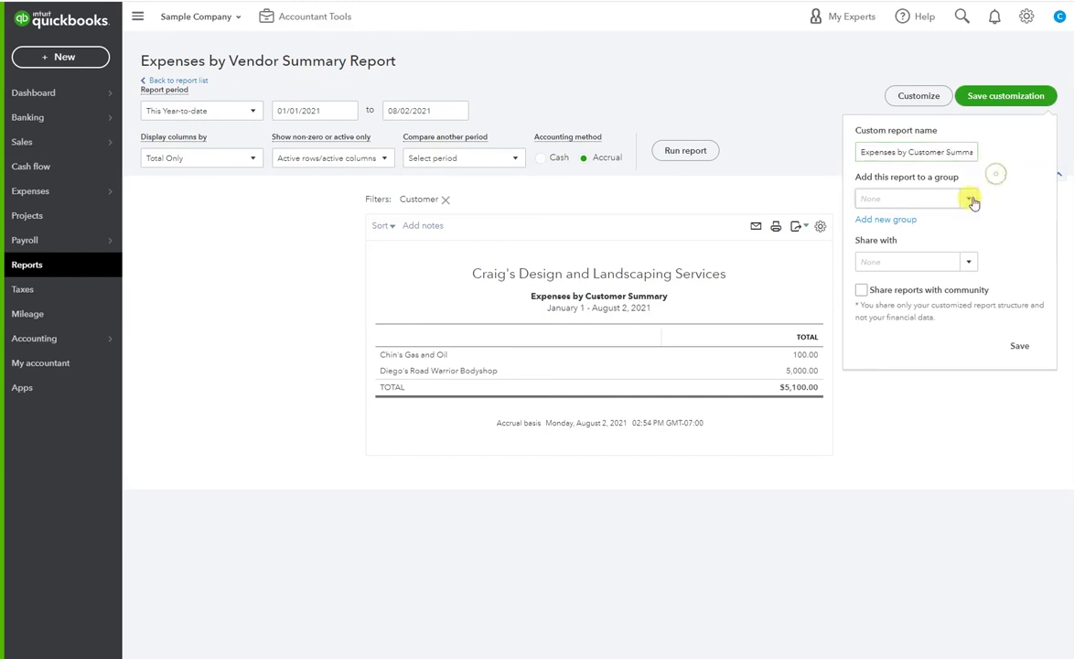
{"action": "left_click", "coordinate": [904, 221]}
{"action": "left_click", "coordinate": [890, 243]}
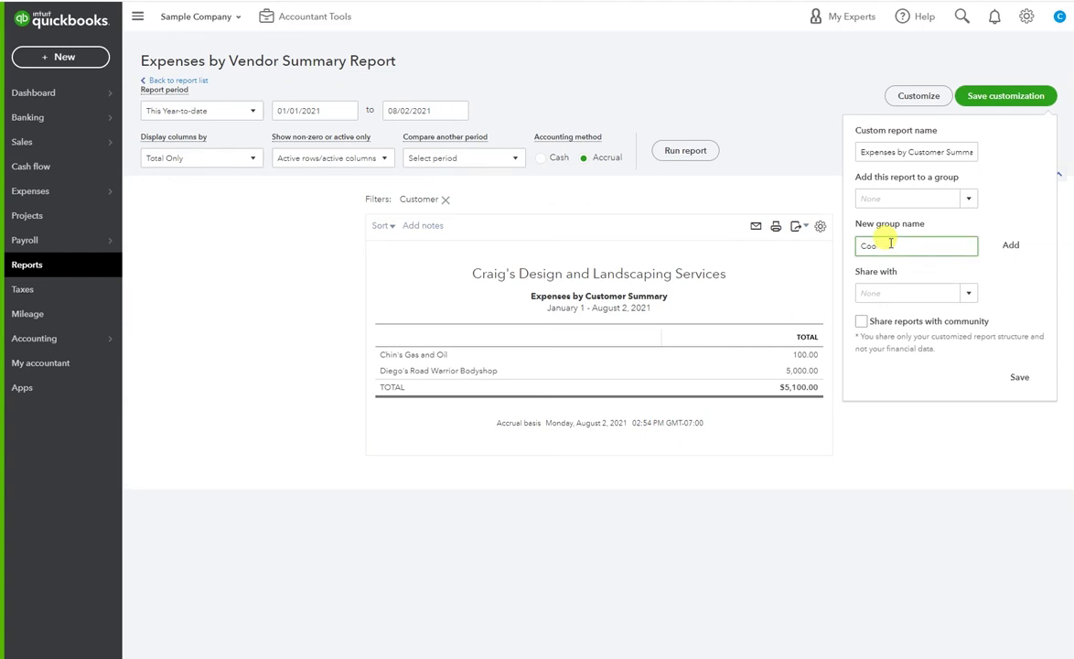
{"action": "type", "text": "Cool Cars"}
{"action": "left_click", "coordinate": [1010, 246]}
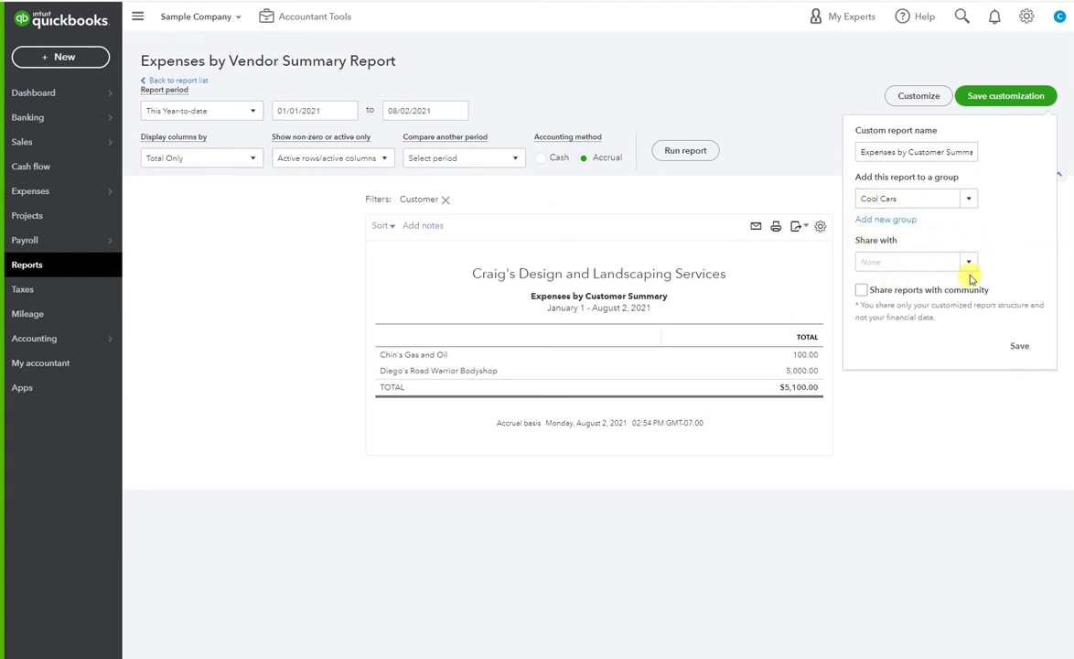
Set the custom report's sharing to All and save the customization.
{"action": "left_click", "coordinate": [967, 264]}
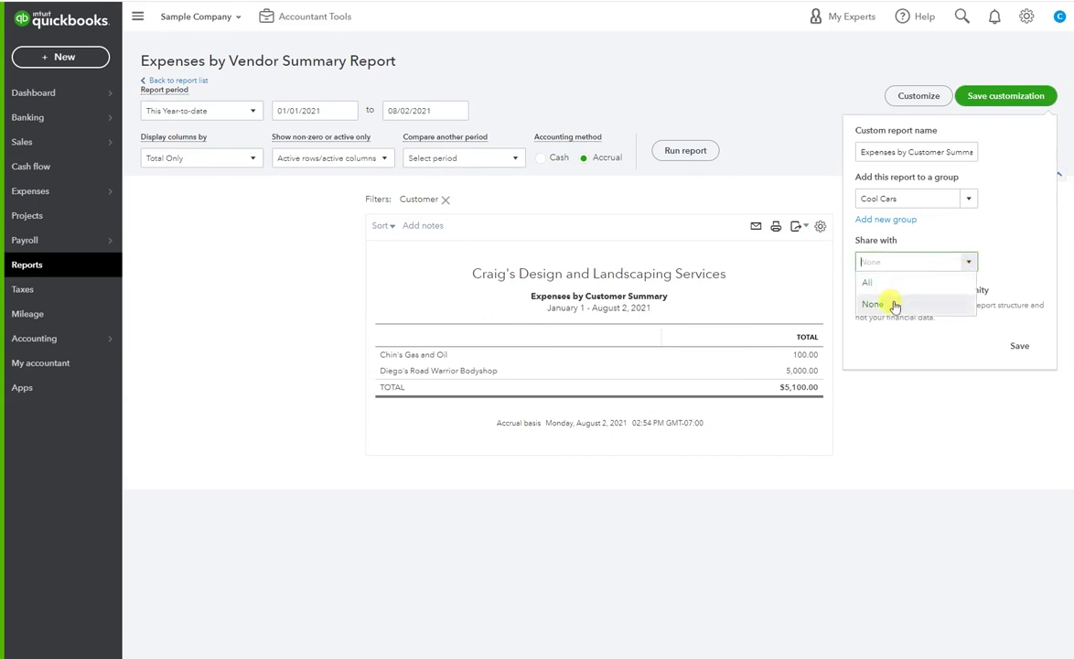
{"action": "left_click", "coordinate": [894, 305]}
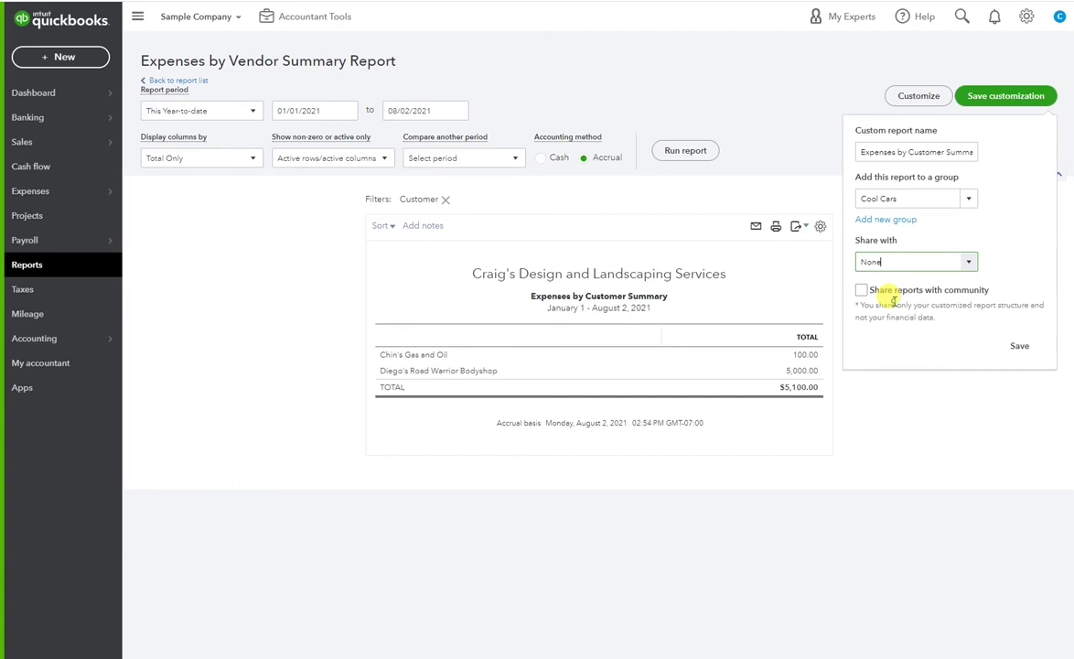
{"action": "left_click", "coordinate": [969, 265]}
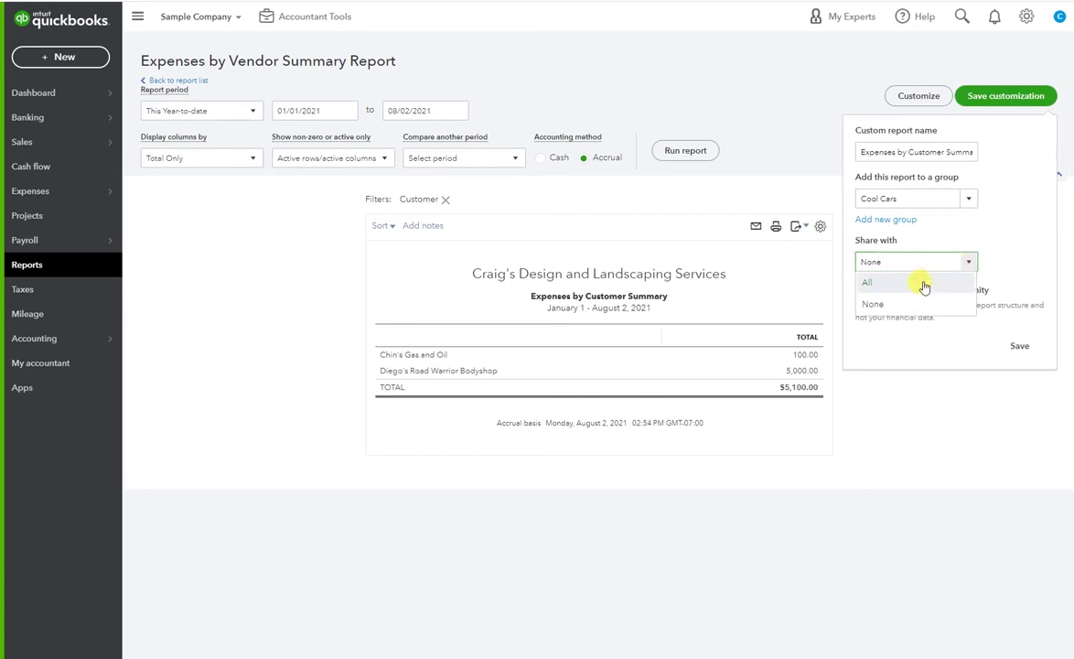
{"action": "left_click", "coordinate": [924, 284]}
{"action": "left_click", "coordinate": [969, 264]}
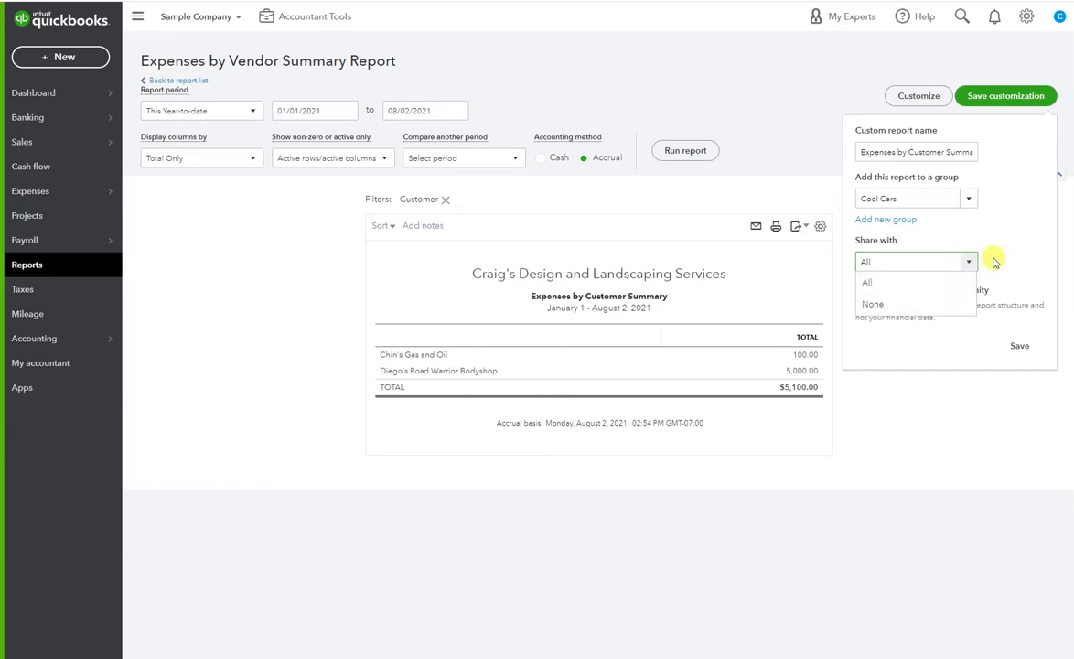
{"action": "left_click", "coordinate": [995, 263]}
{"action": "left_click", "coordinate": [1018, 345]}
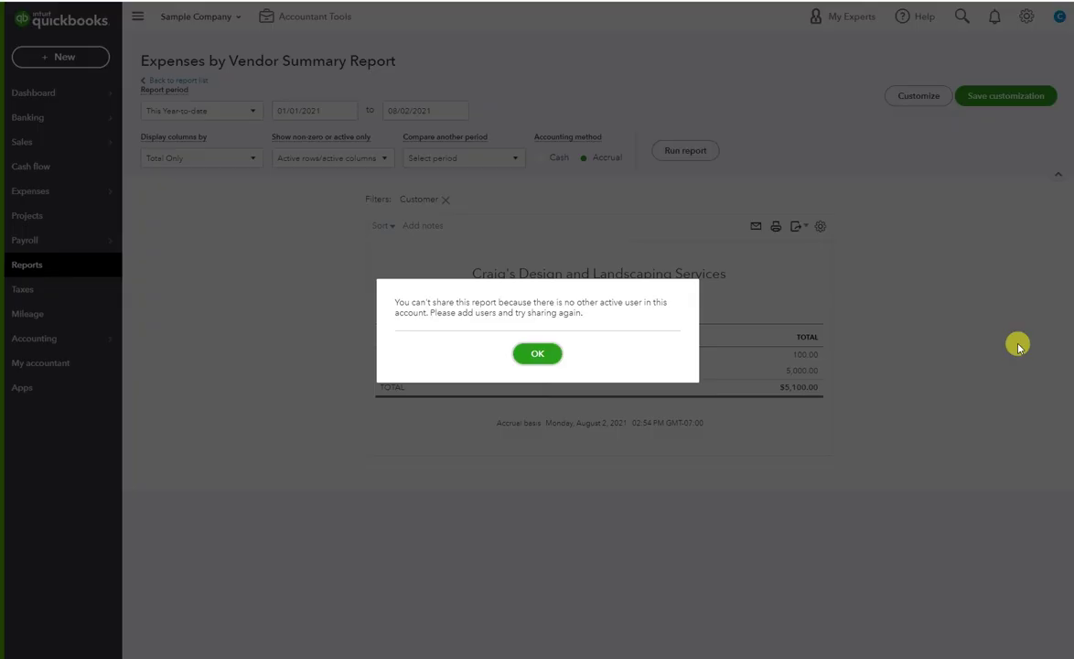
{"action": "left_click", "coordinate": [539, 353]}
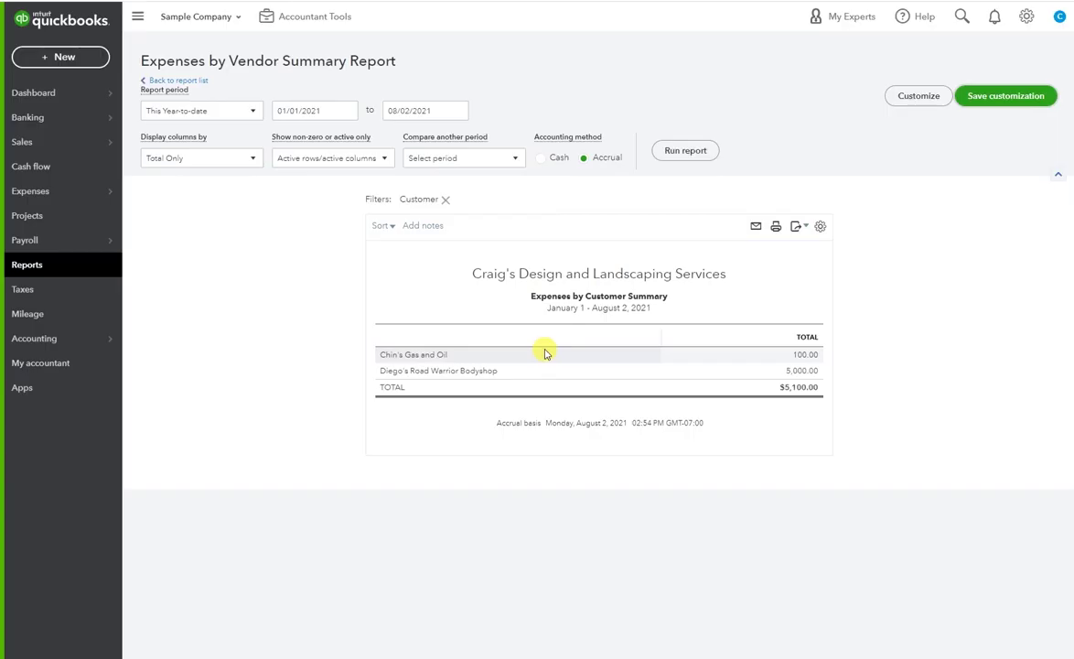
Check the custom reports list for the saved Cool Cars group, and return to the standard reports.
{"action": "left_click", "coordinate": [98, 270]}
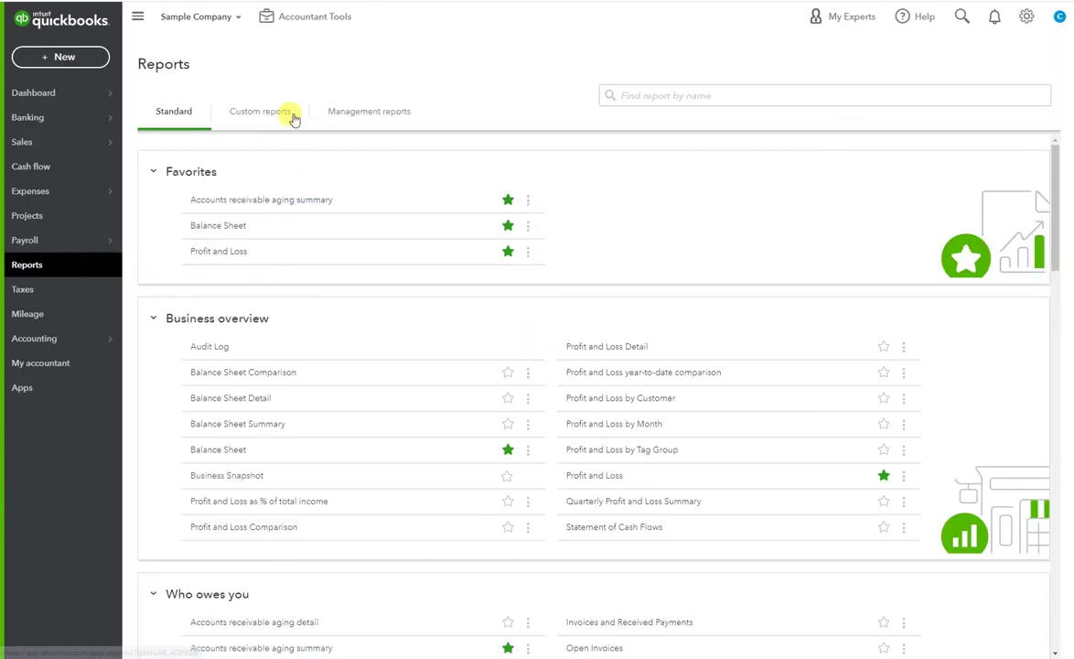
{"action": "left_click", "coordinate": [262, 111]}
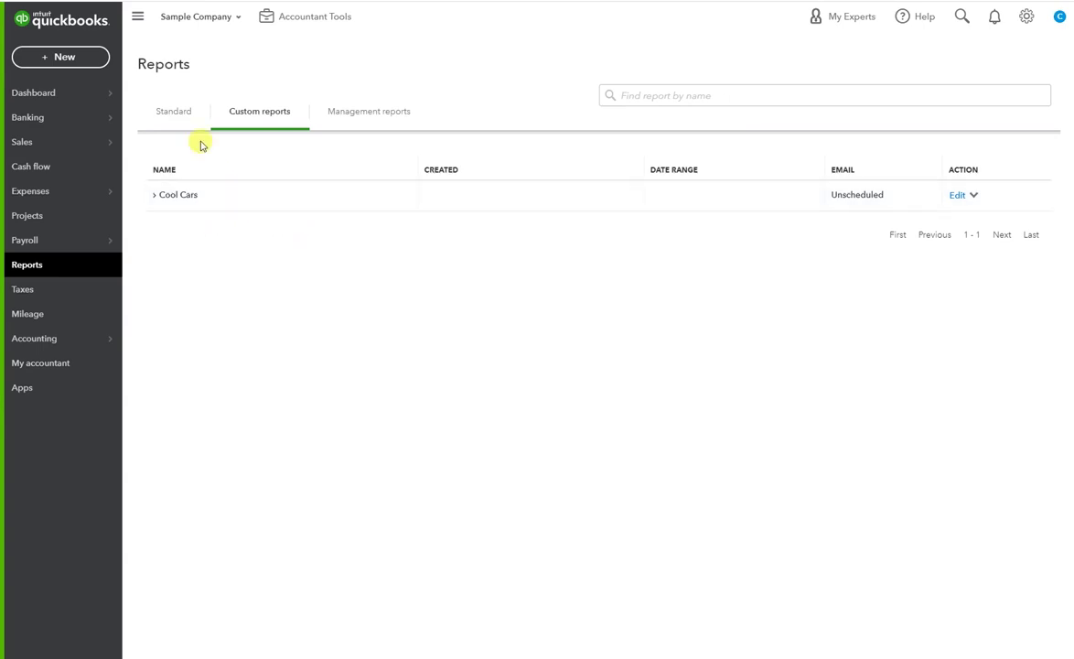
{"action": "left_click", "coordinate": [179, 113]}
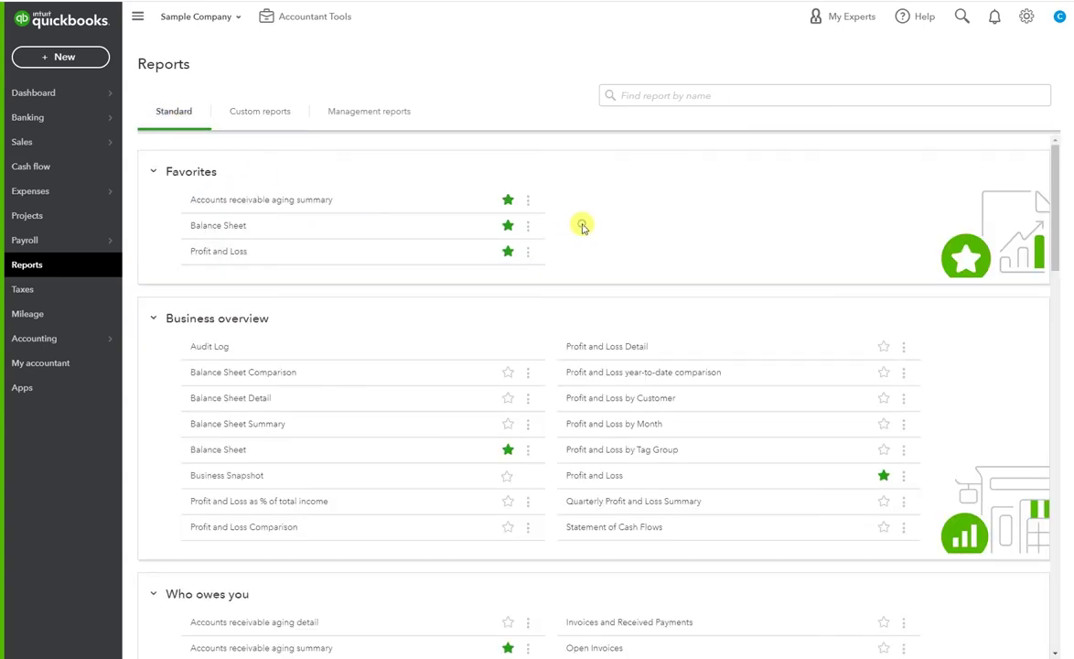